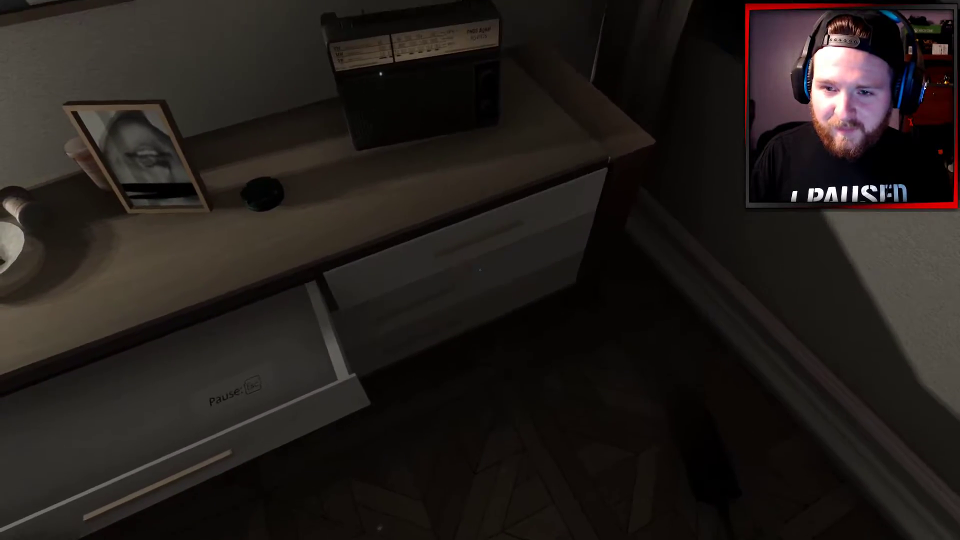
Search the desk drawer, climb the stairs and pass through the door into the long hallway.
{"action": "left_click", "coordinate": [480, 270]}
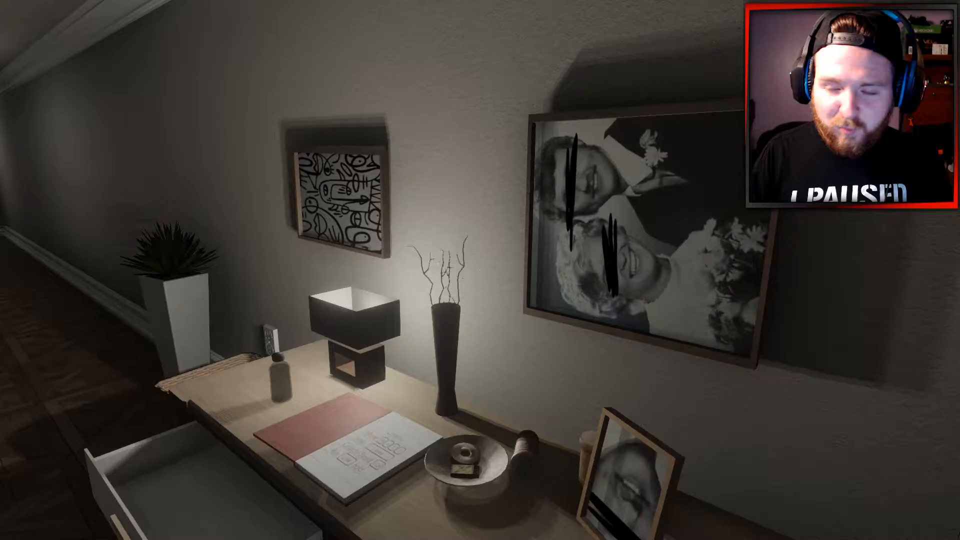
{"action": "key", "text": "w"}
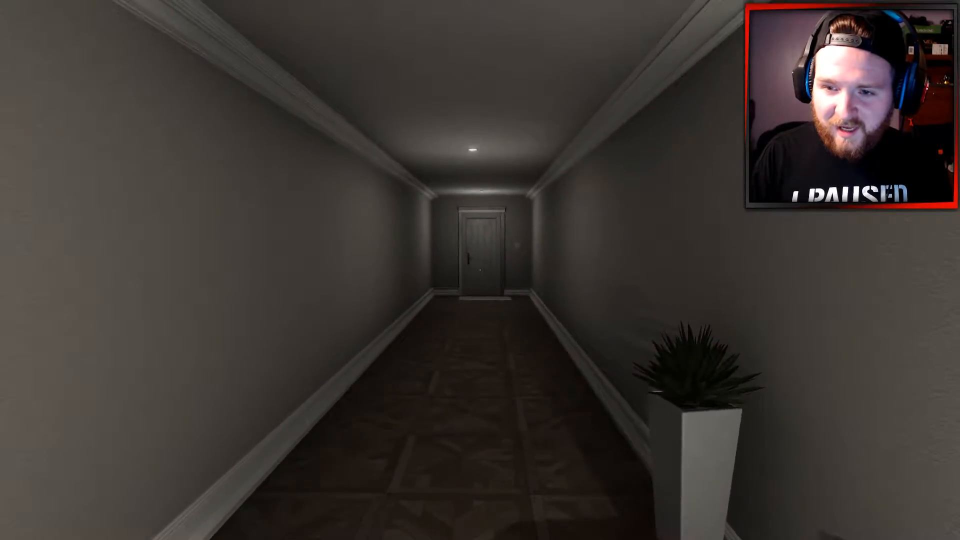
{"action": "key", "text": "w"}
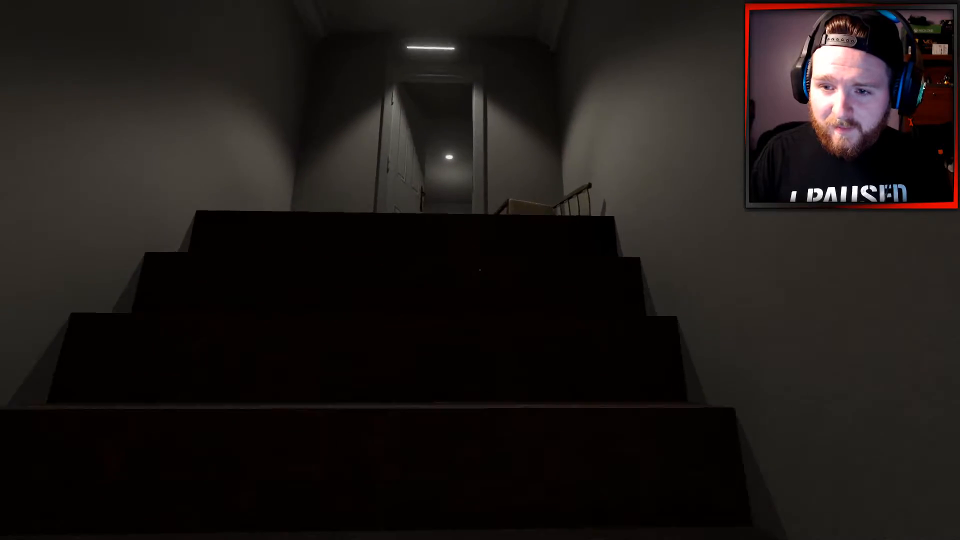
{"action": "key", "text": "w"}
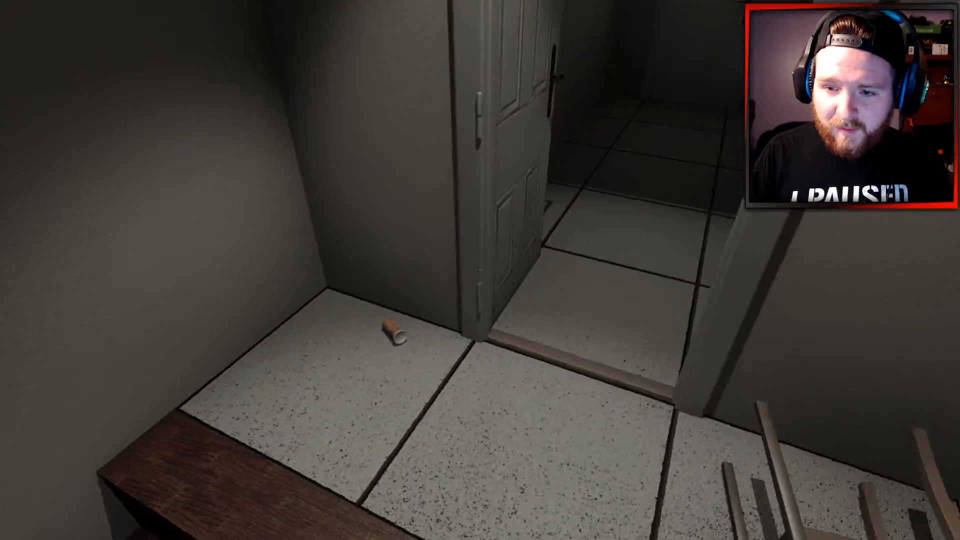
{"action": "key", "text": "w"}
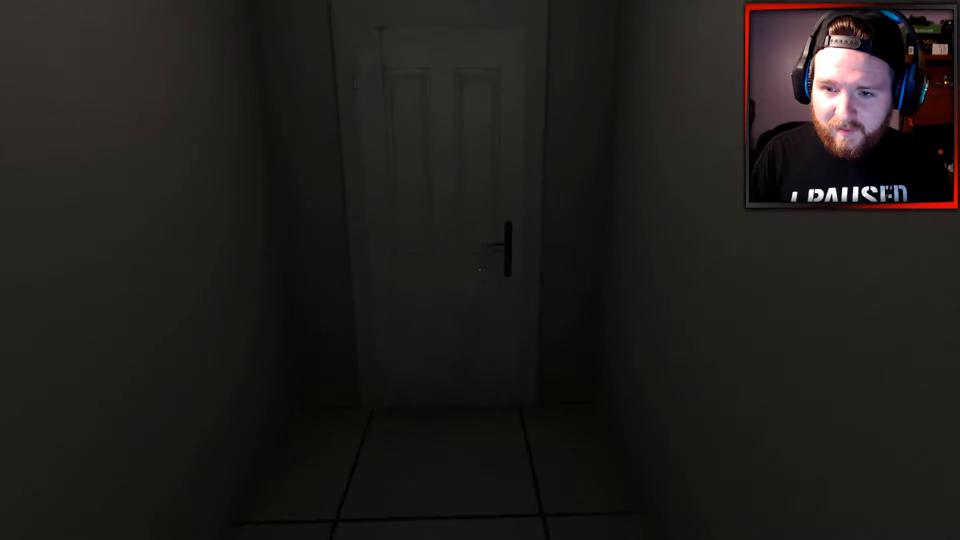
{"action": "key", "text": "w"}
{"action": "left_click", "coordinate": [480, 277]}
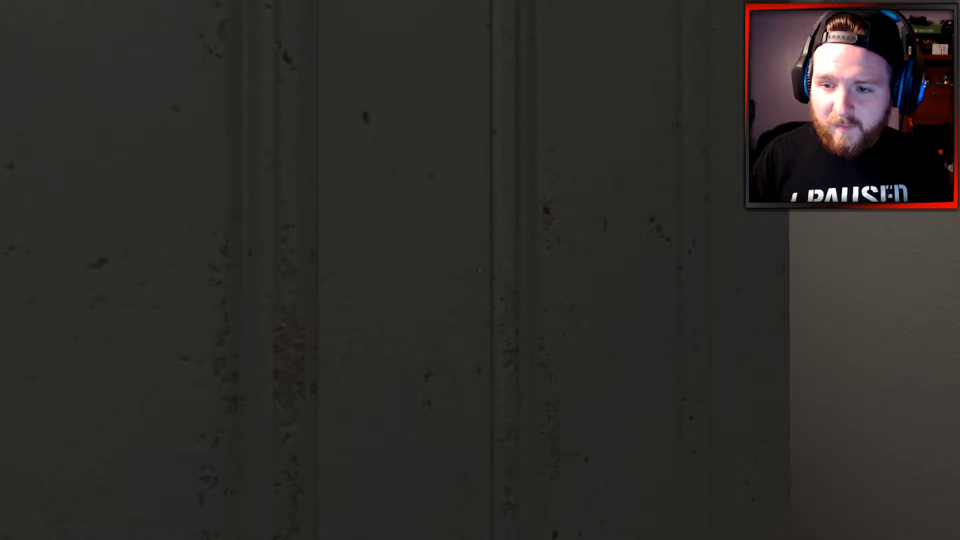
{"action": "key", "text": "w"}
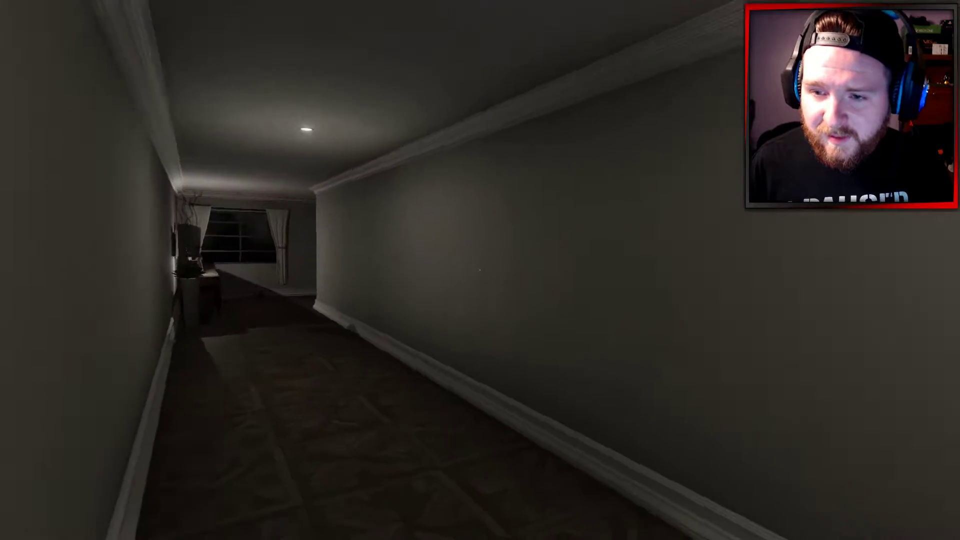
{"action": "left_click_drag", "start_coordinate": [480, 271], "coordinate": [150, 271]}
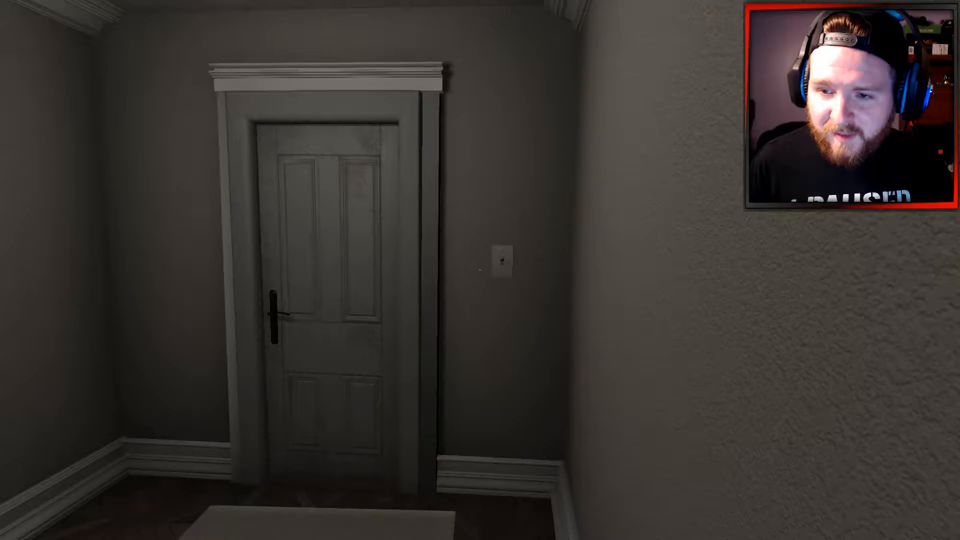
Head past the desk, search the dresser drawer by the radio and climb back up into the hallway.
{"action": "key", "text": "w"}
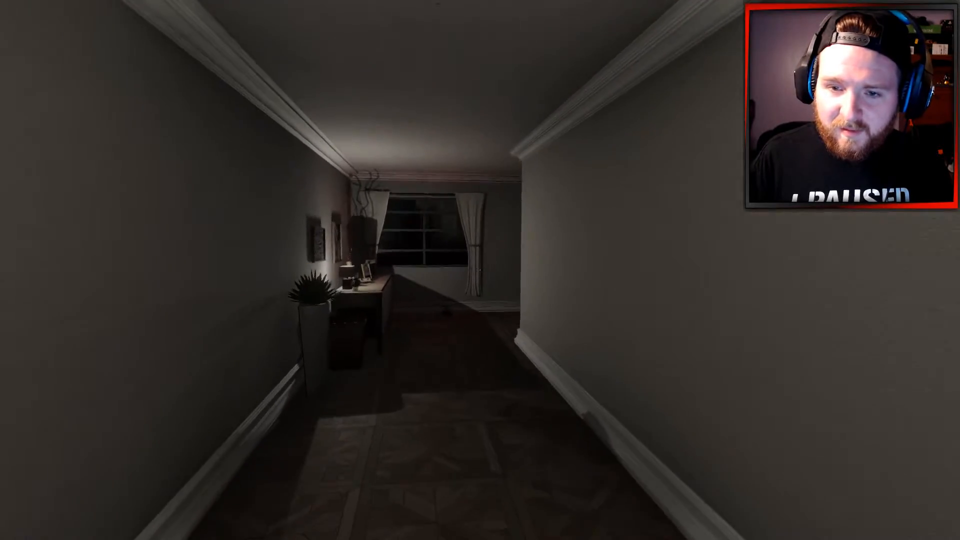
{"action": "key", "text": "w"}
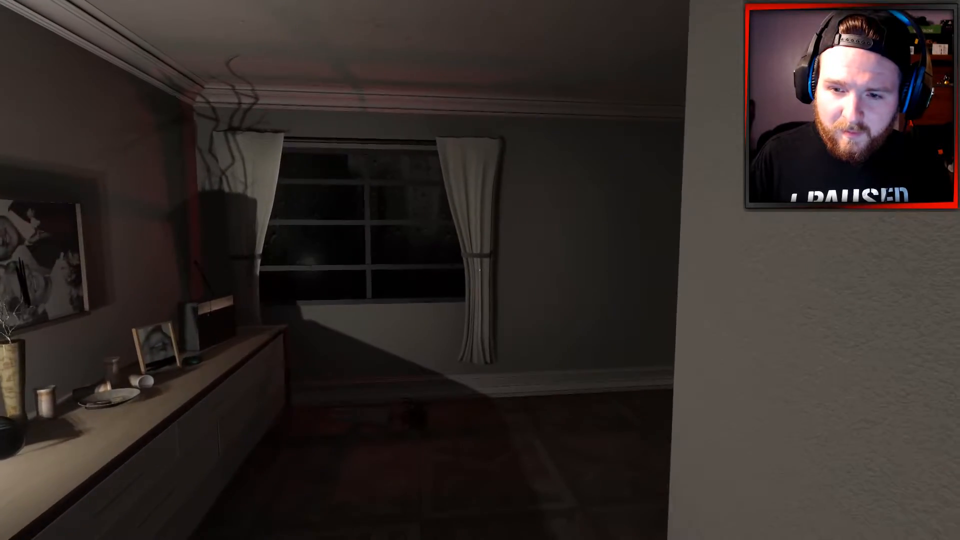
{"action": "key", "text": "w"}
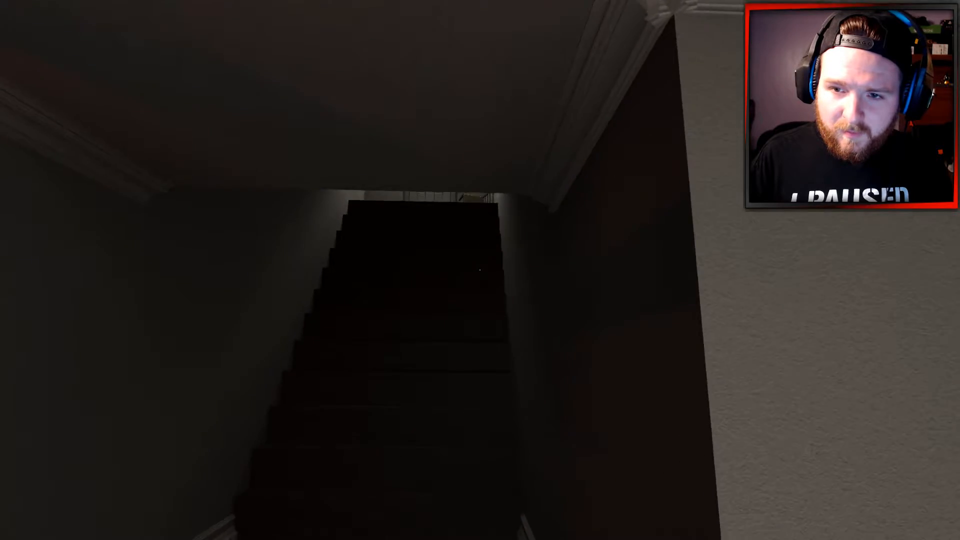
{"action": "key", "text": "w"}
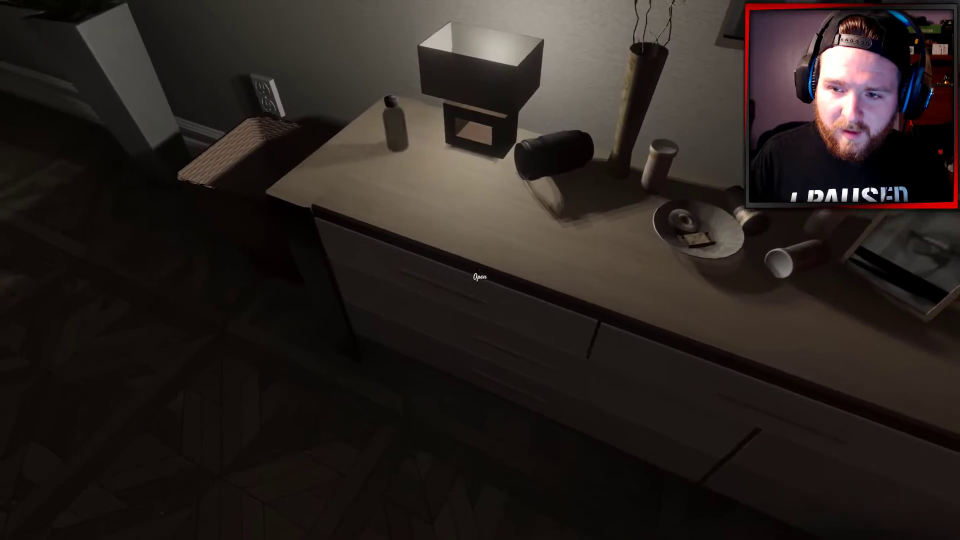
{"action": "left_click", "coordinate": [480, 270]}
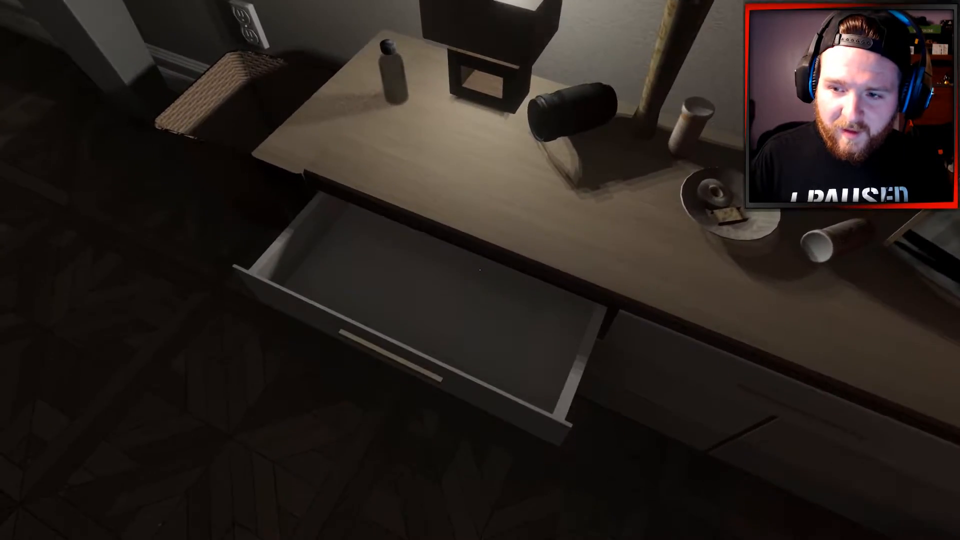
{"action": "key", "text": "d"}
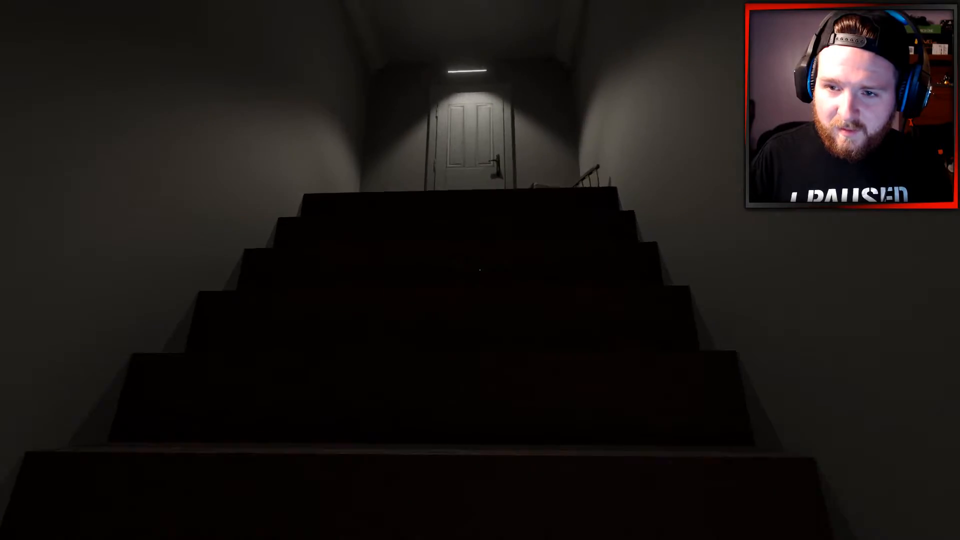
{"action": "key", "text": "w"}
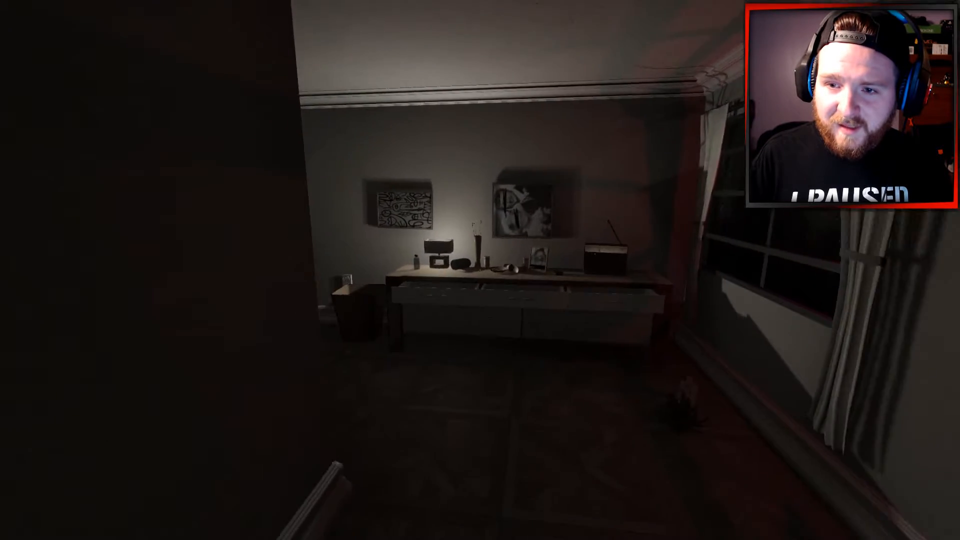
{"action": "key", "text": "w"}
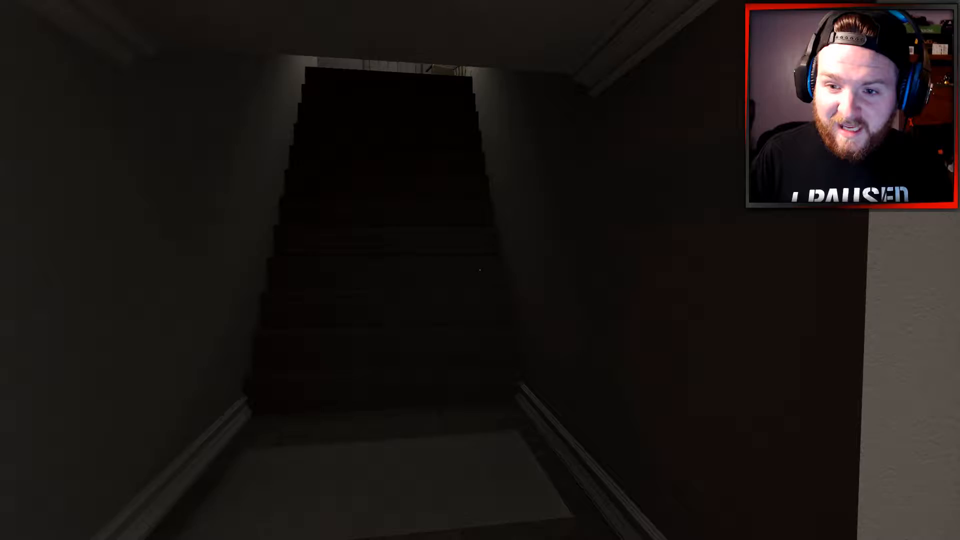
Approach the note on the far door, then loop through the window room and up the staircase again.
{"action": "key", "text": "w"}
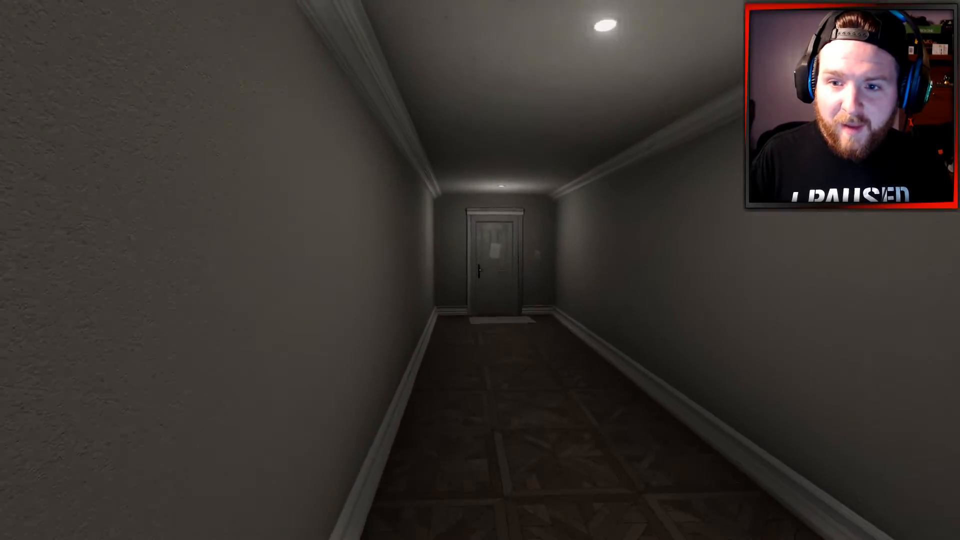
{"action": "key", "text": "w"}
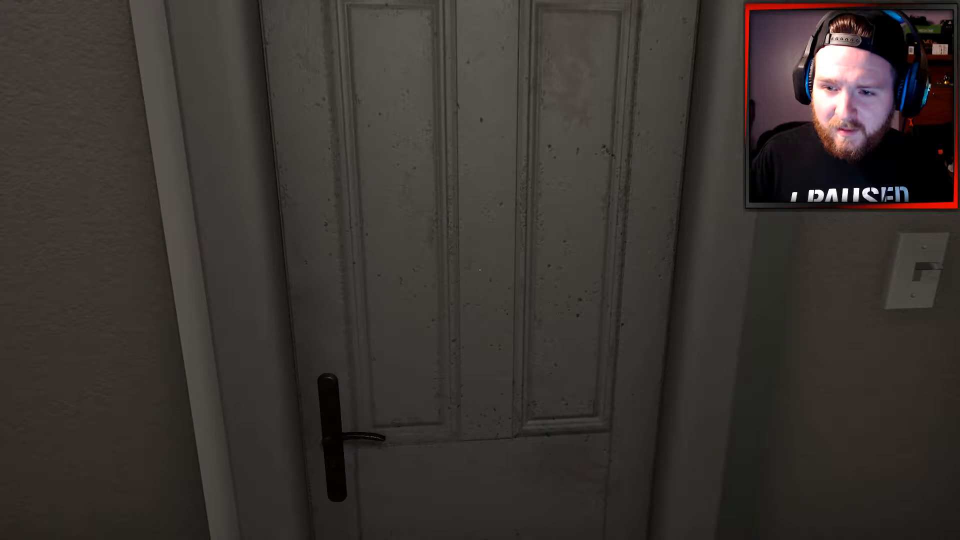
{"action": "key", "text": "s"}
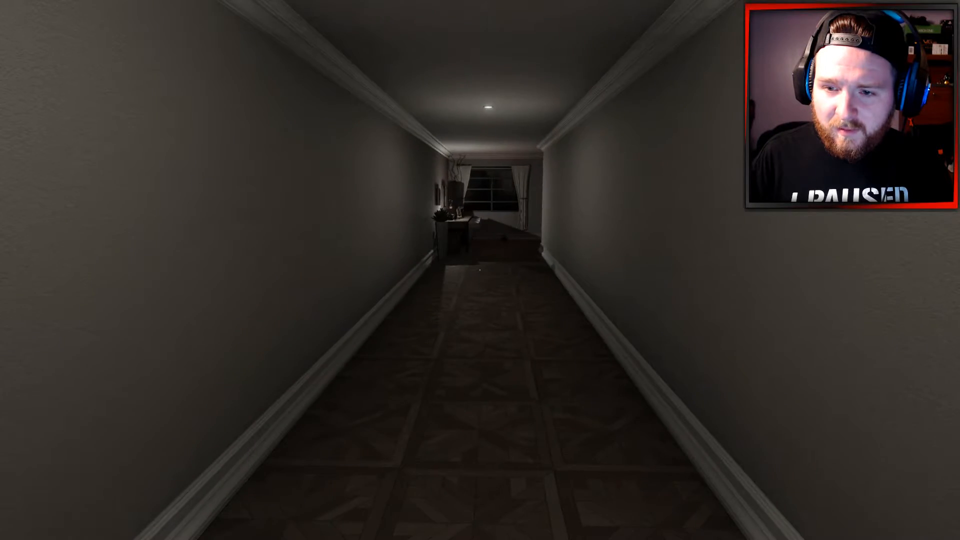
{"action": "key", "text": "w"}
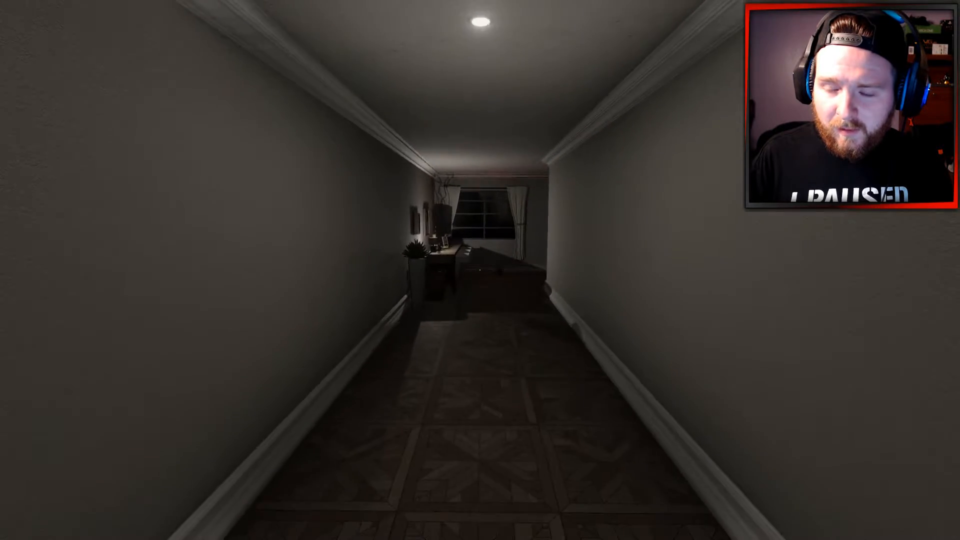
{"action": "key", "text": "w"}
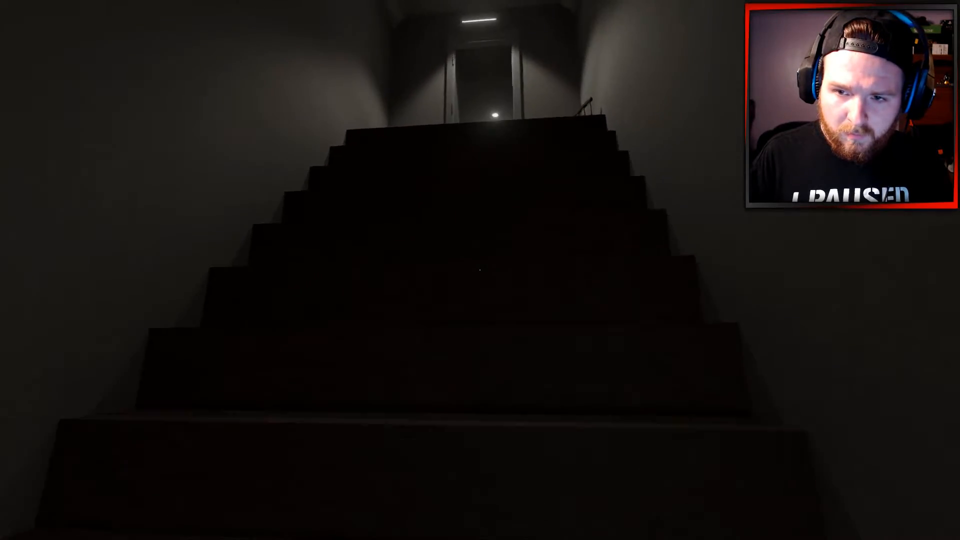
{"action": "key", "text": "w"}
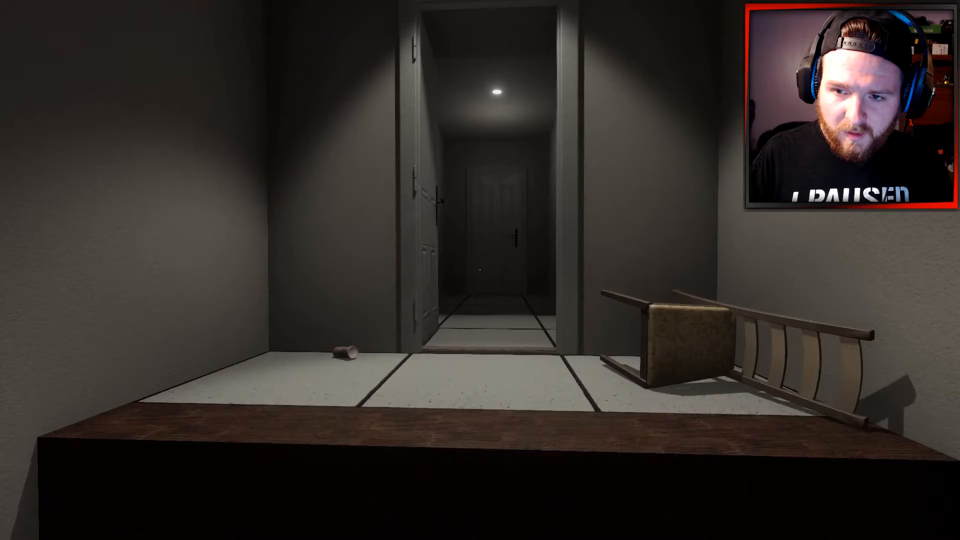
{"action": "key", "text": "w"}
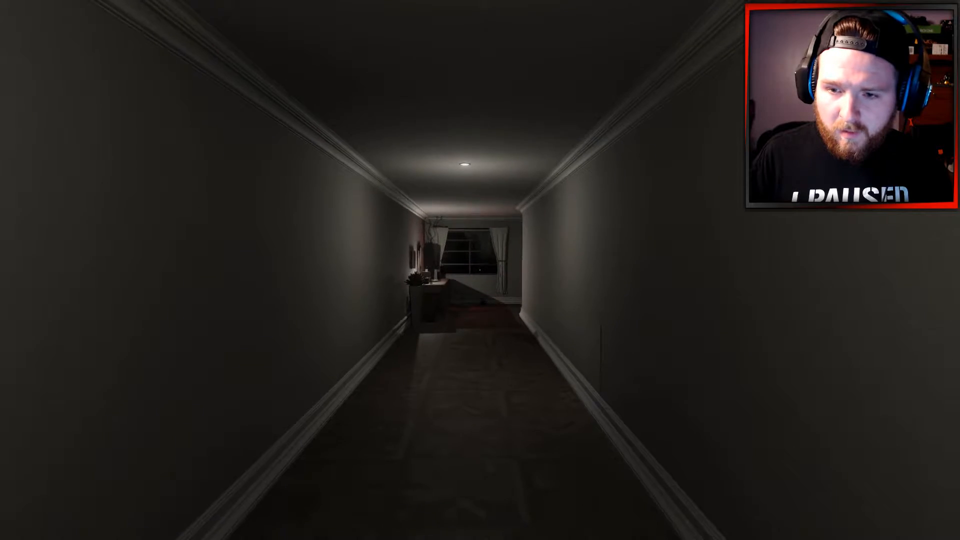
Check the bedroom with the rainy window and return down the hallway toward the object on the mat.
{"action": "key", "text": "w"}
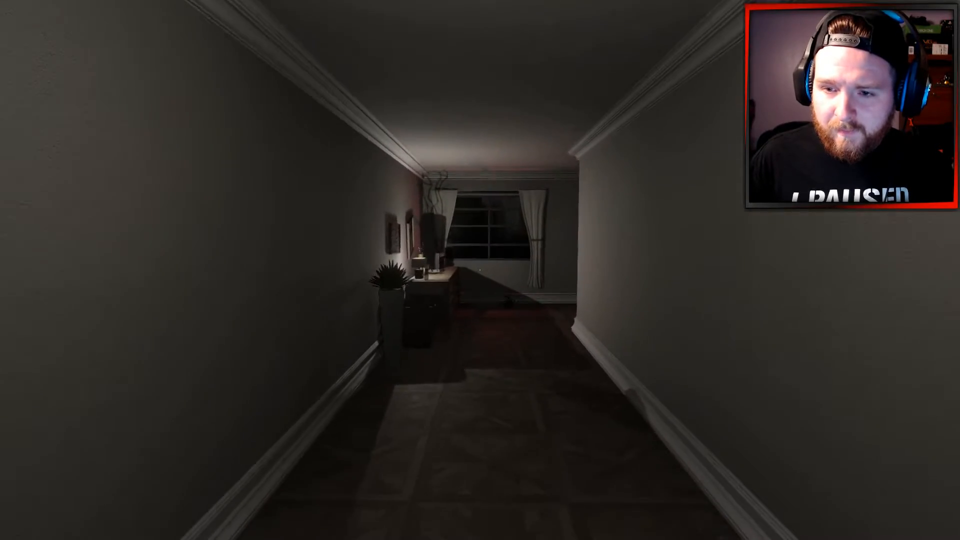
{"action": "key", "text": "w"}
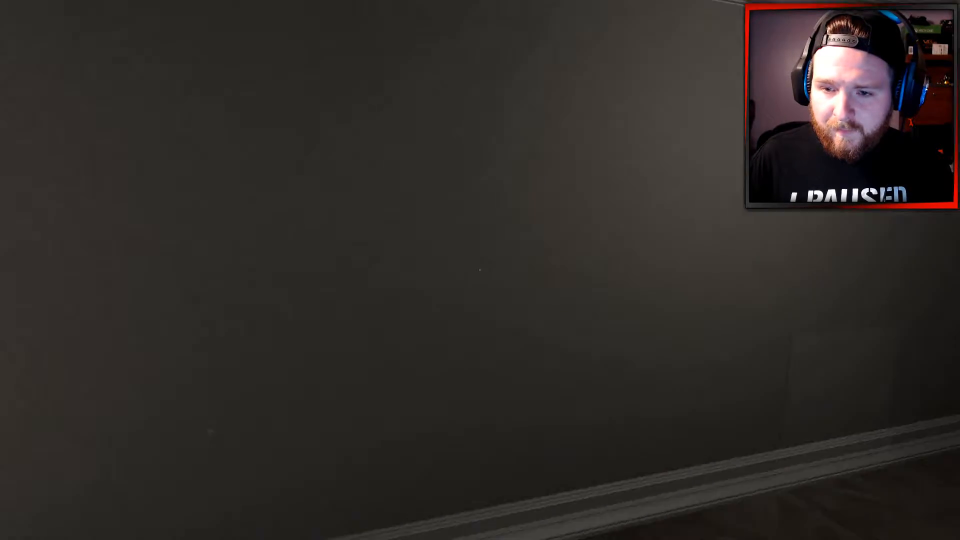
{"action": "key", "text": "w"}
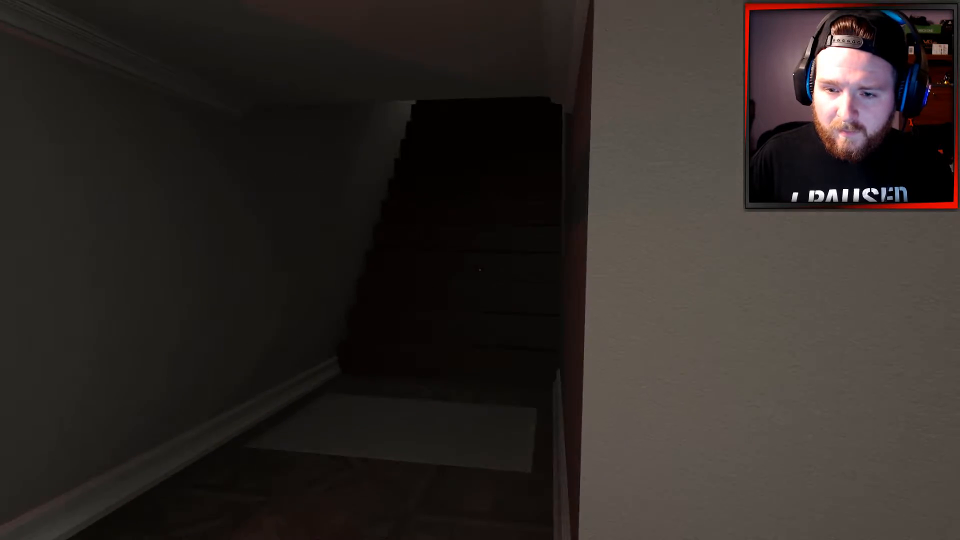
{"action": "key", "text": "w"}
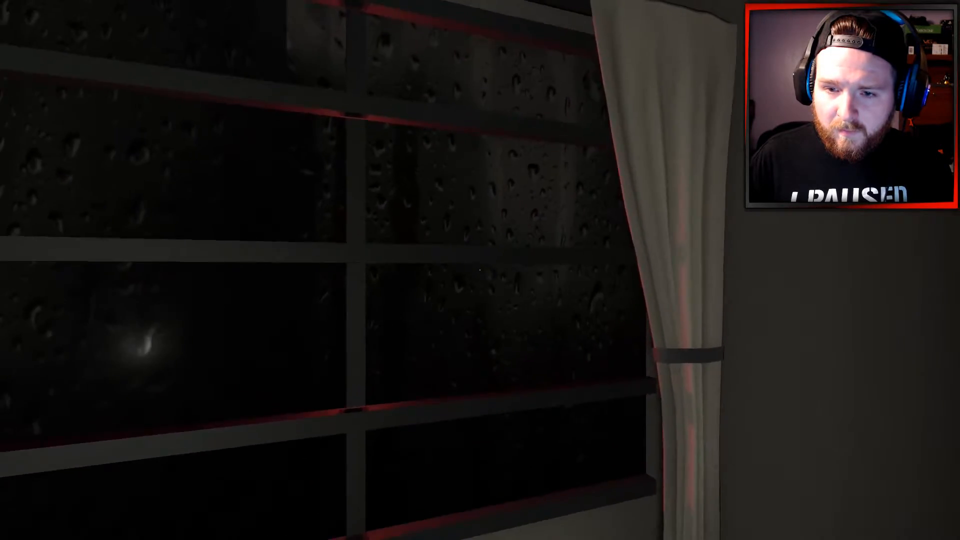
{"action": "key", "text": "w"}
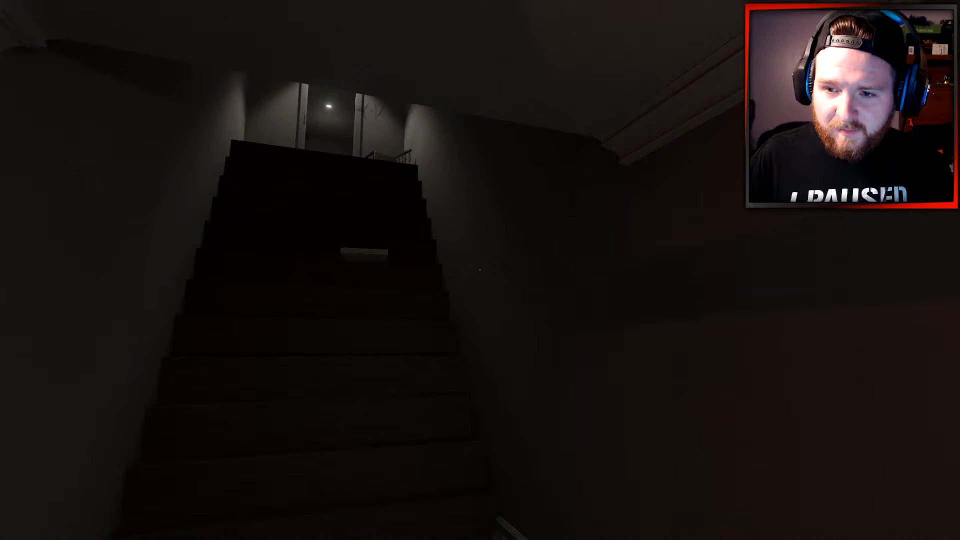
{"action": "key", "text": "w"}
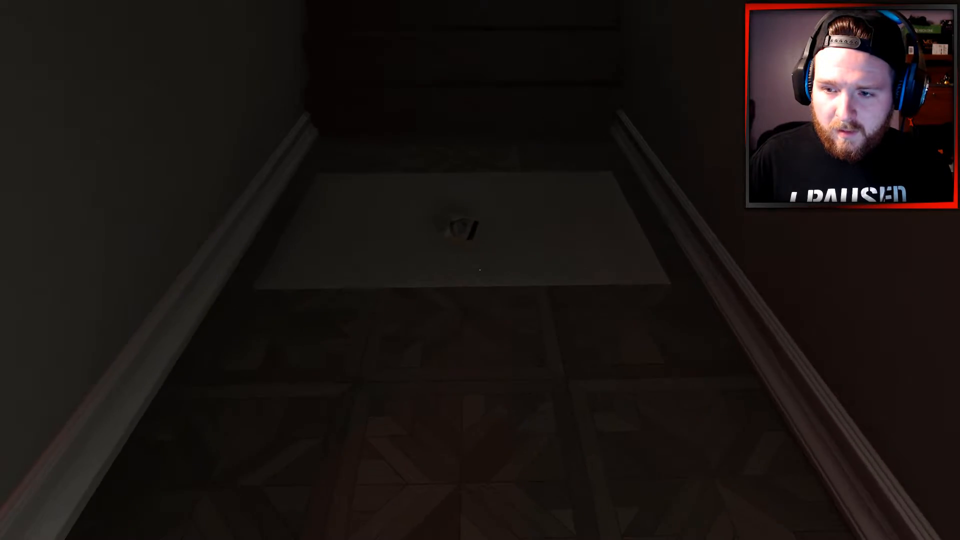
{"action": "key", "text": "w"}
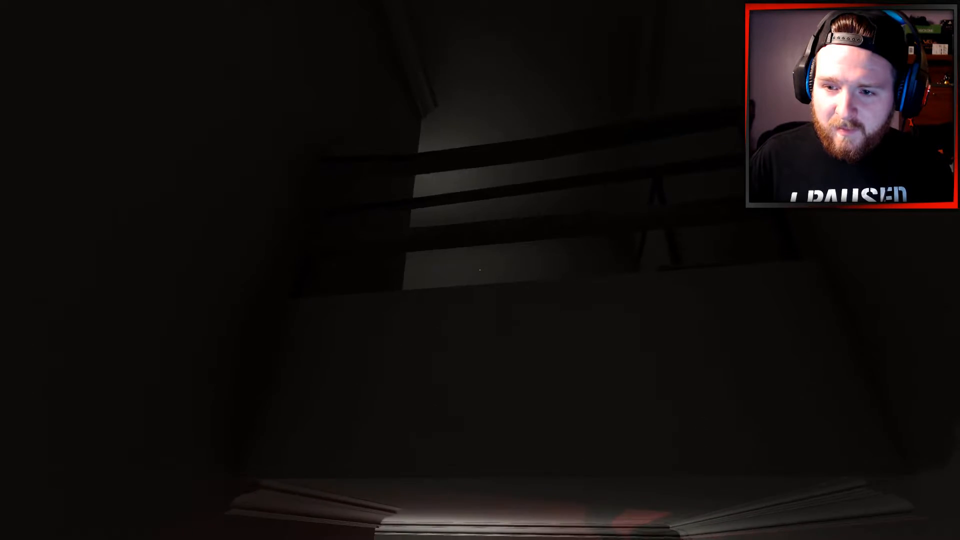
Cross the landing, climb and descend the stairs until facing the long hallway with the child figure.
{"action": "key", "text": "w"}
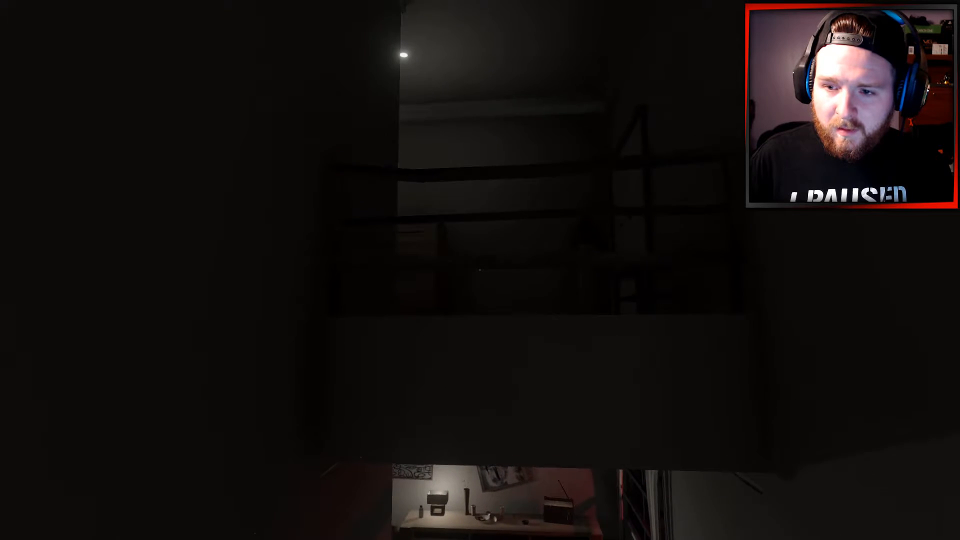
{"action": "key", "text": "w"}
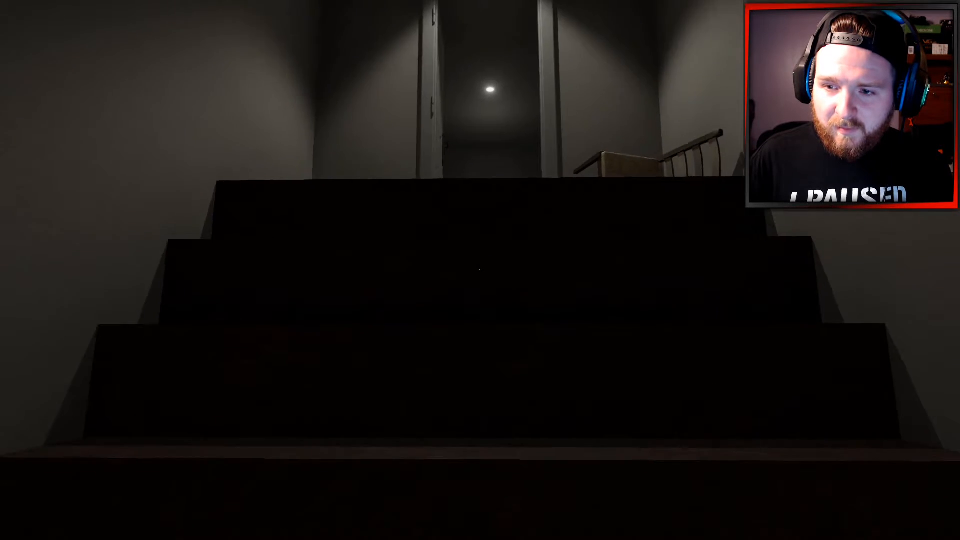
{"action": "key", "text": "w"}
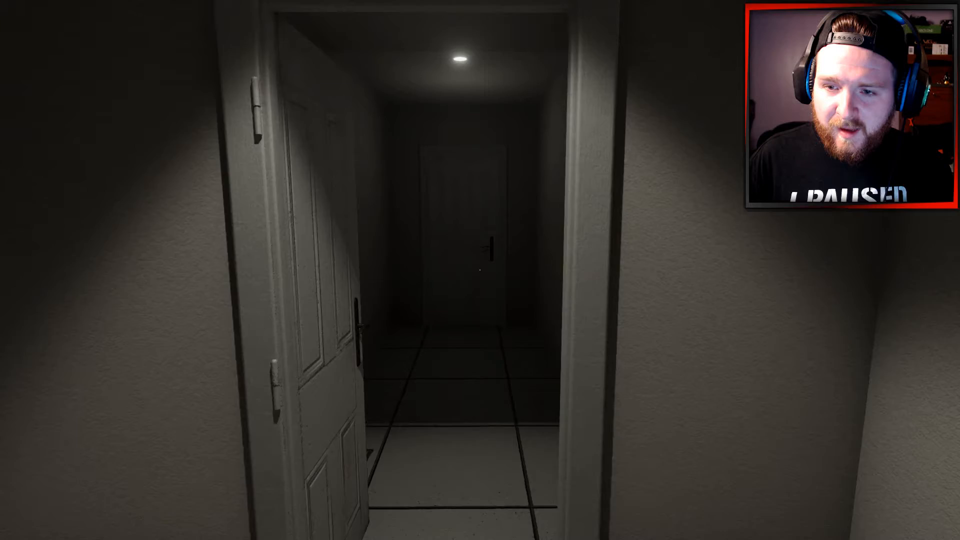
{"action": "key", "text": "w"}
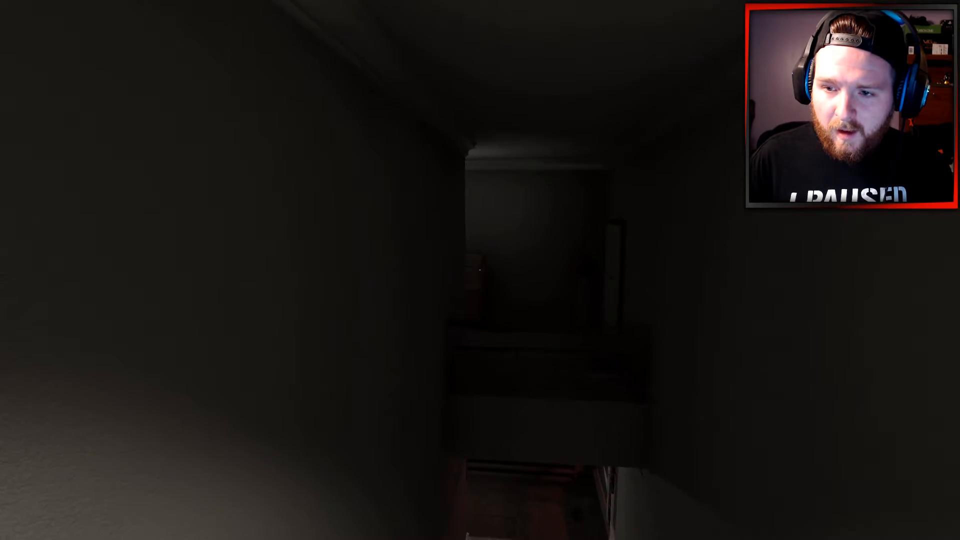
{"action": "key", "text": "w"}
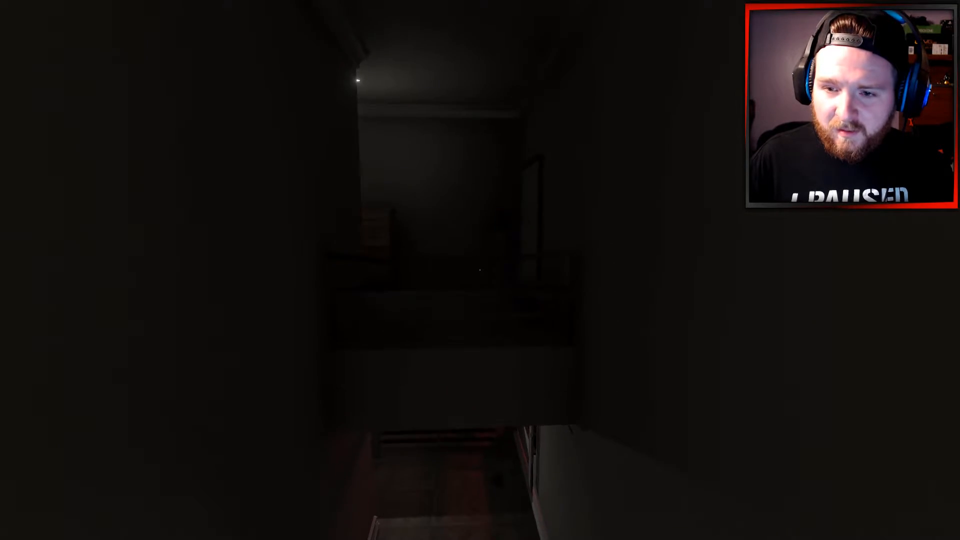
{"action": "key", "text": "w"}
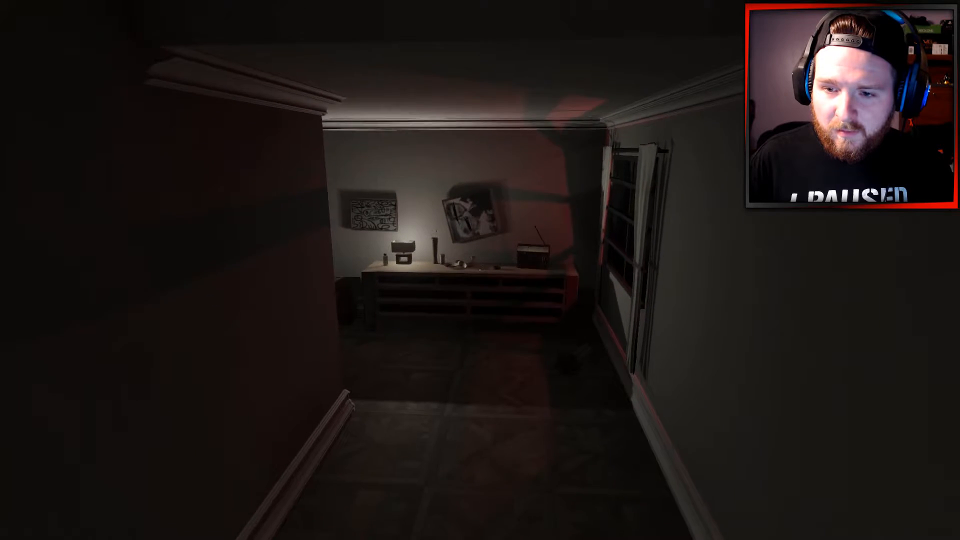
{"action": "key", "text": "w"}
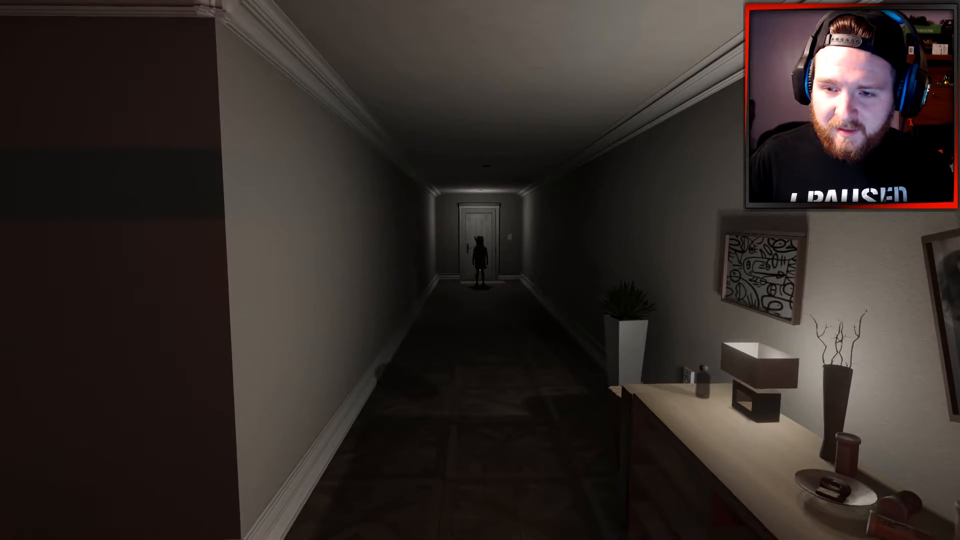
{"action": "left_click_drag", "start_coordinate": [481, 270], "coordinate": [480, 270]}
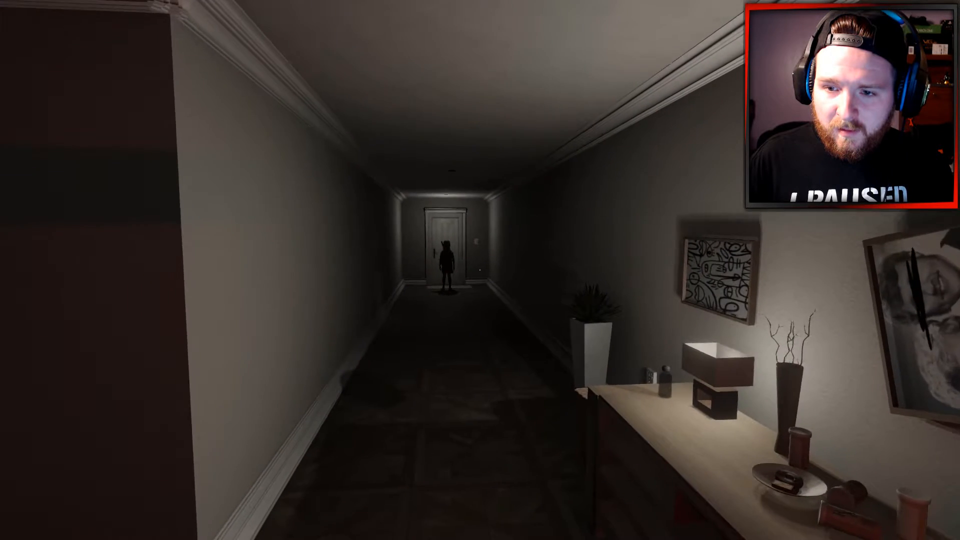
Advance toward the figure at the end door and continue through it into the dark corridor.
{"action": "key", "text": "w"}
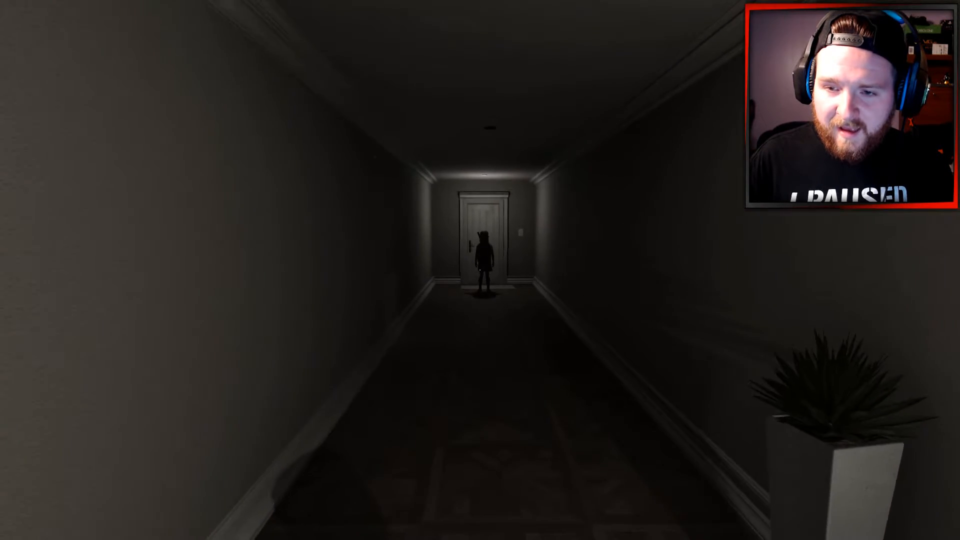
{"action": "key", "text": "w"}
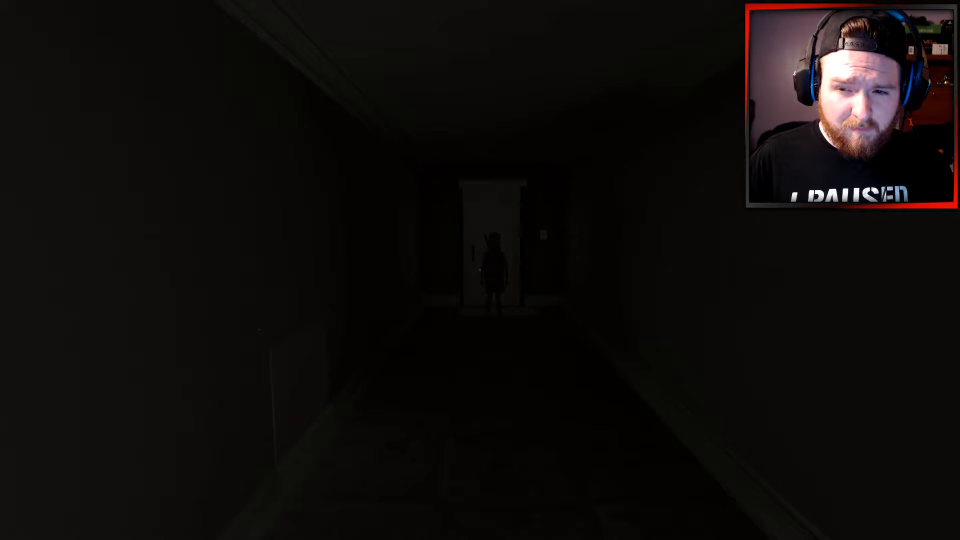
{"action": "key", "text": "w"}
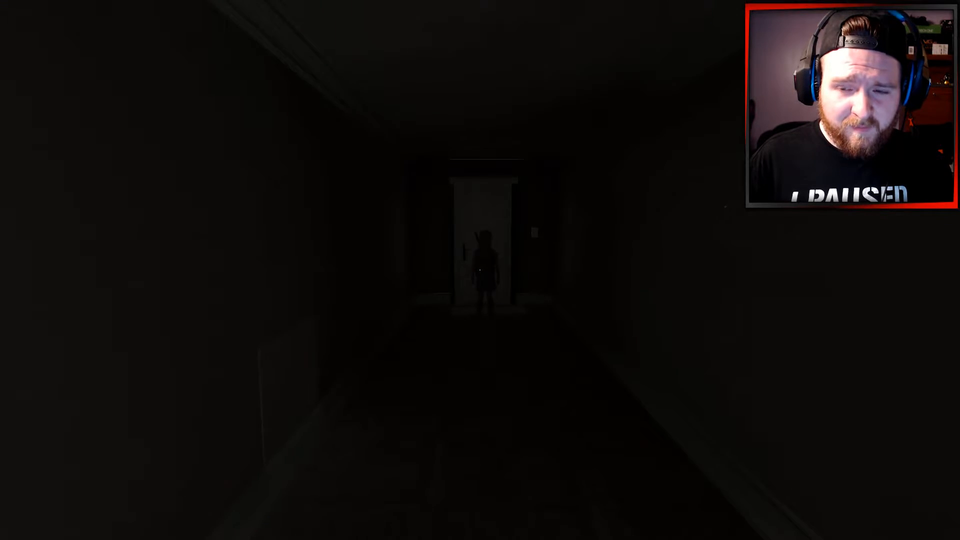
{"action": "key", "text": "s"}
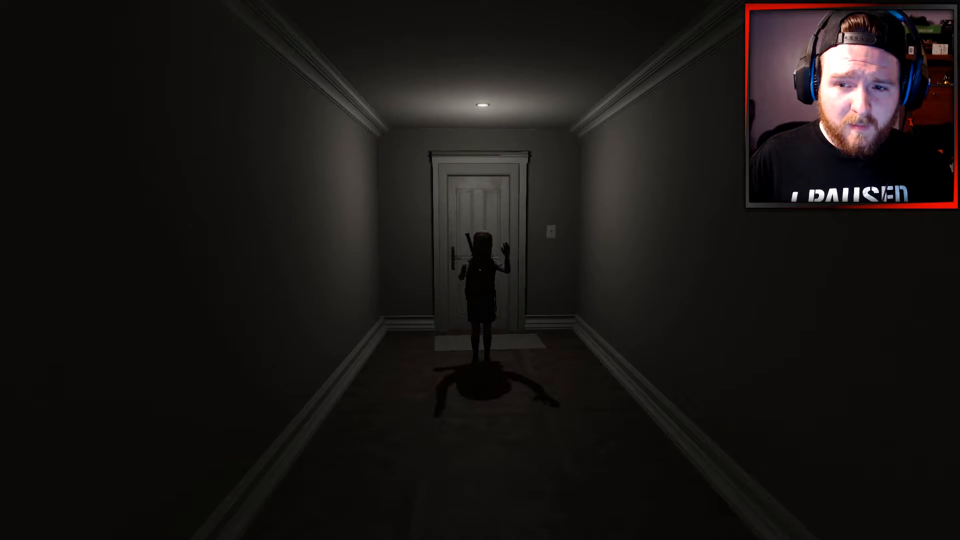
{"action": "key", "text": "w"}
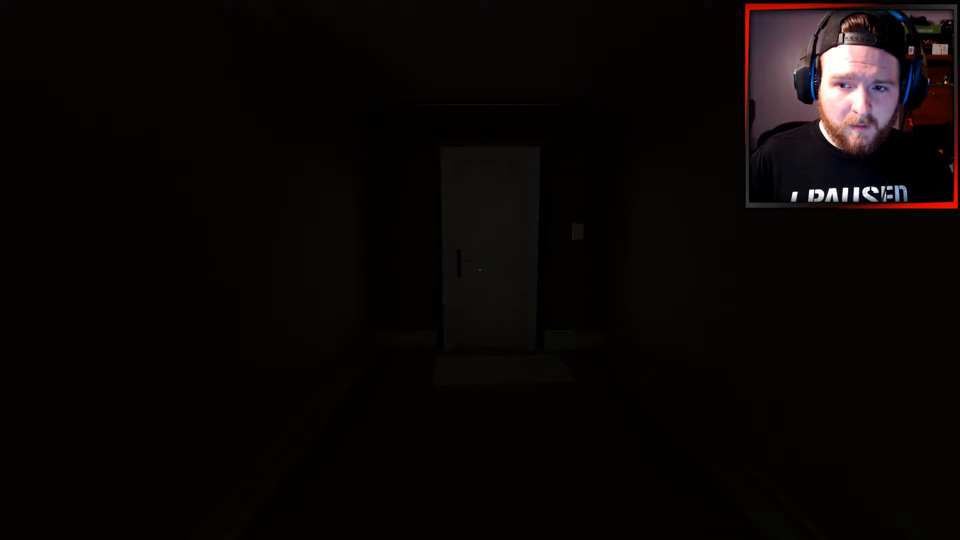
{"action": "key", "text": "w"}
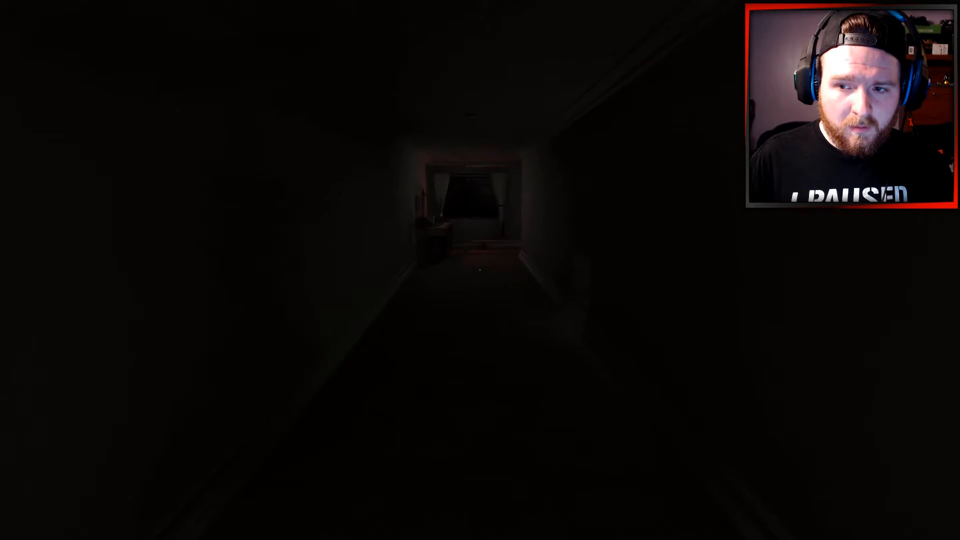
{"action": "key", "text": "w"}
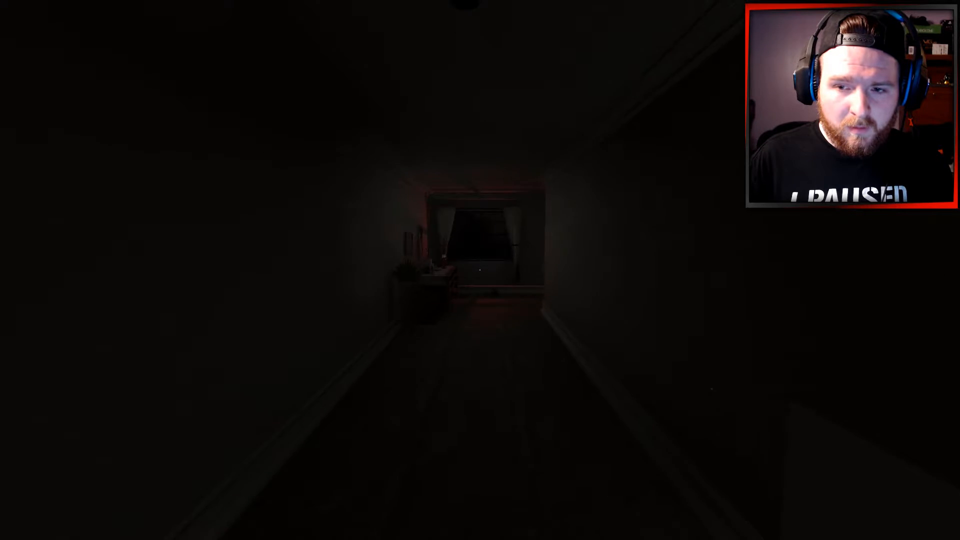
Descend the stairs and climb back up past the fallen chair to the openable door.
{"action": "key", "text": "w"}
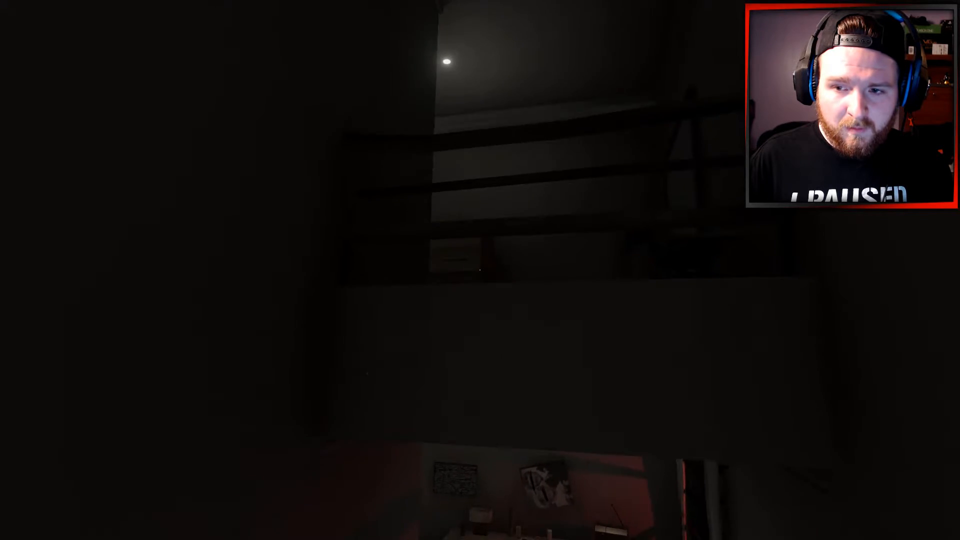
{"action": "key", "text": "w"}
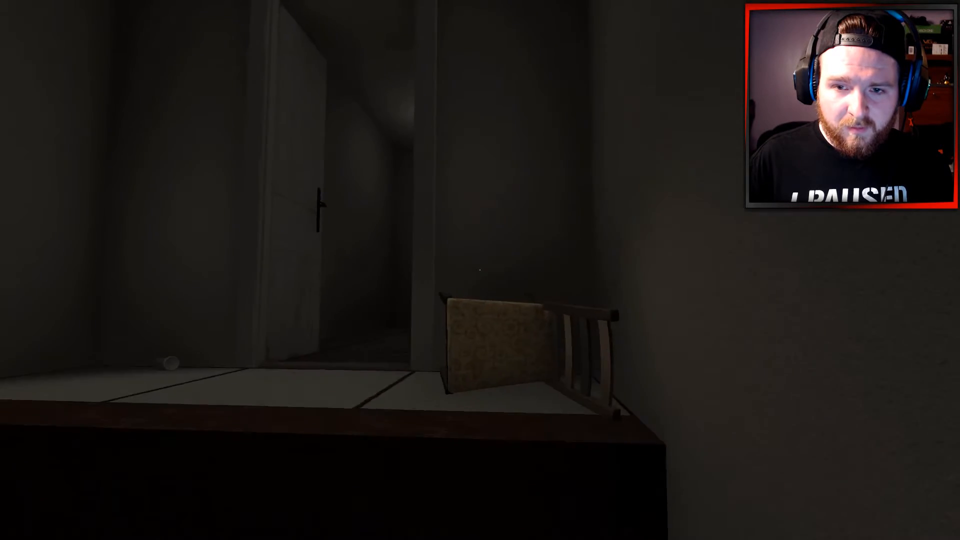
{"action": "key", "text": "w"}
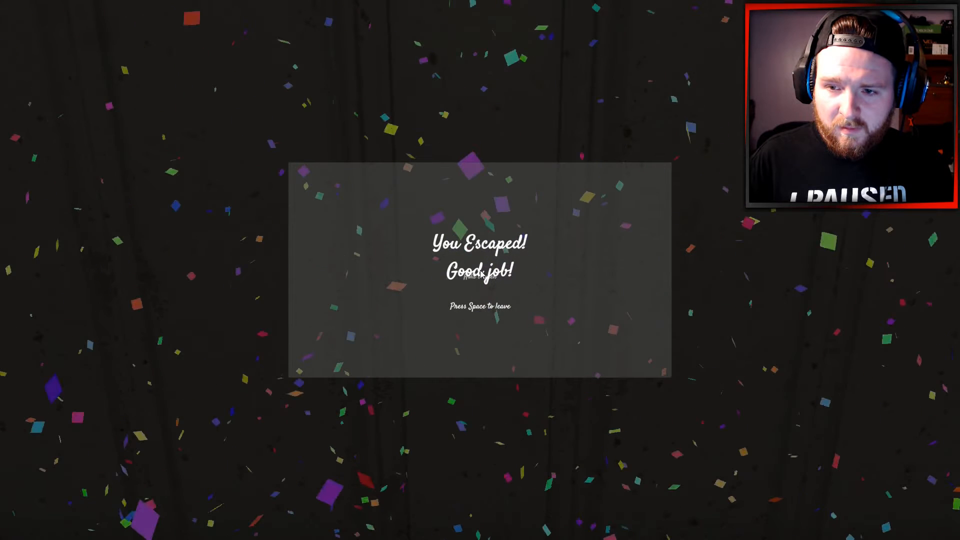
Leave the 'You Escaped!' screen for the main menu.
{"action": "key", "text": "space"}
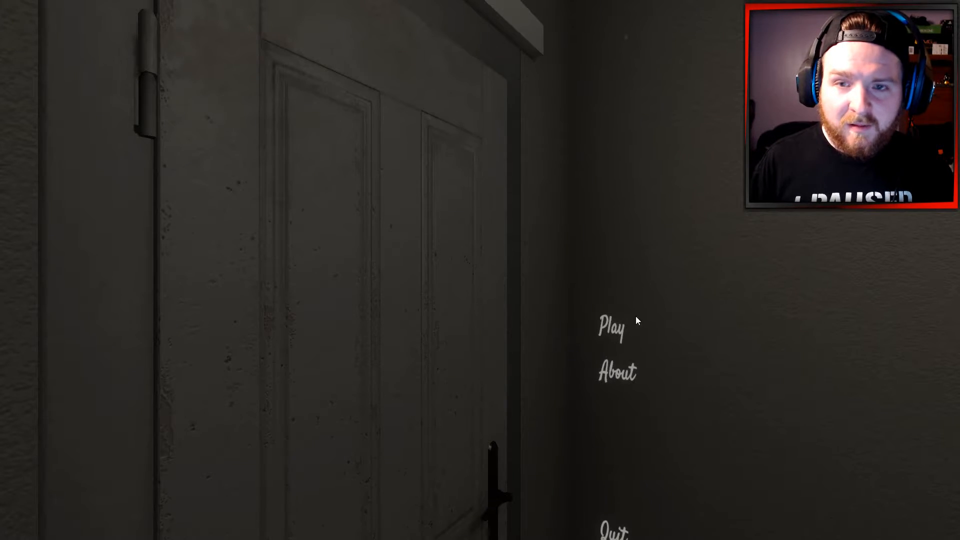
Start a new playthrough from the main menu's Play option.
{"action": "left_click", "coordinate": [619, 328]}
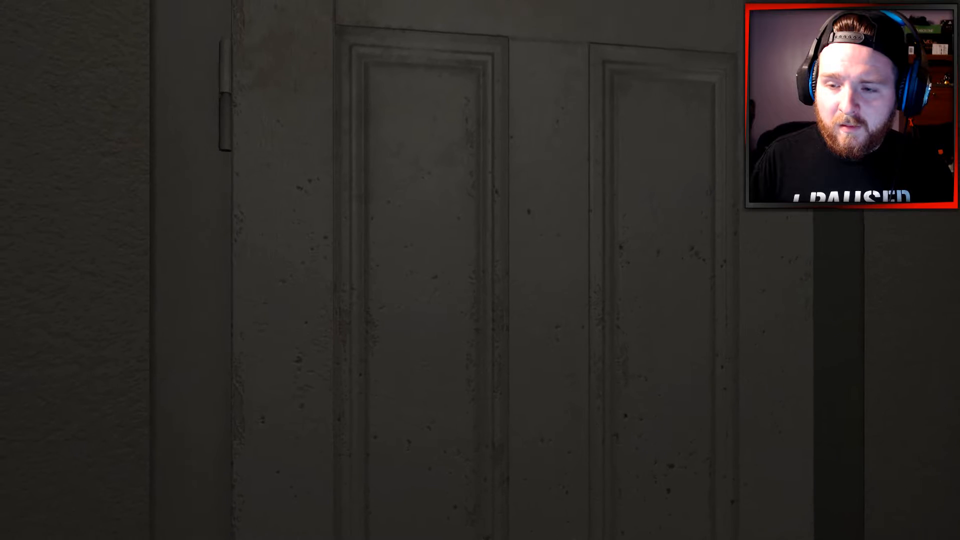